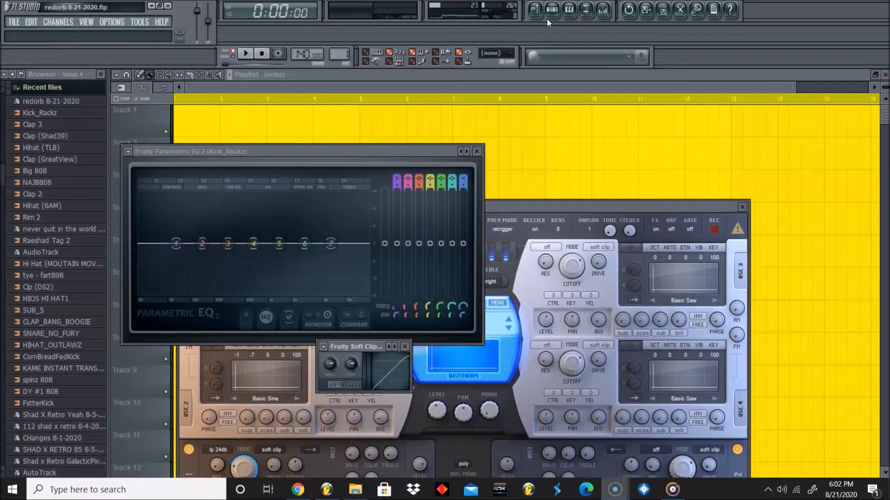
Show the Channel Rack, then clear every plugin and pattern window with F12, leaving the empty Playlist
left_click(550, 11)
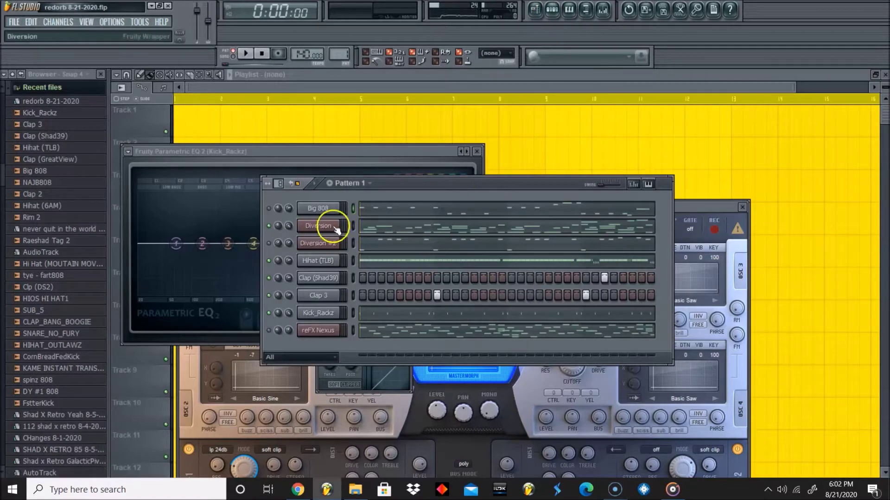
key("F12")
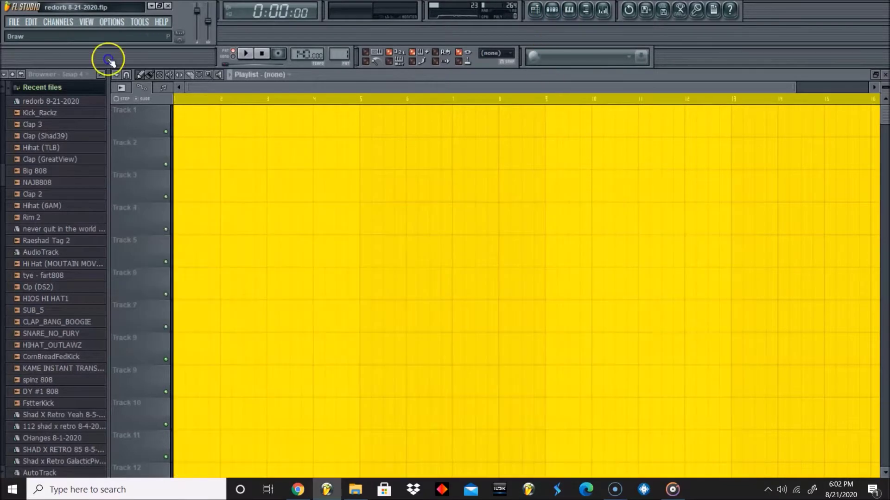
Start Pattern 1 playing and place a Pattern 1 clip at bar 1 of Track 1
left_click(552, 10)
key("space")
key("space")
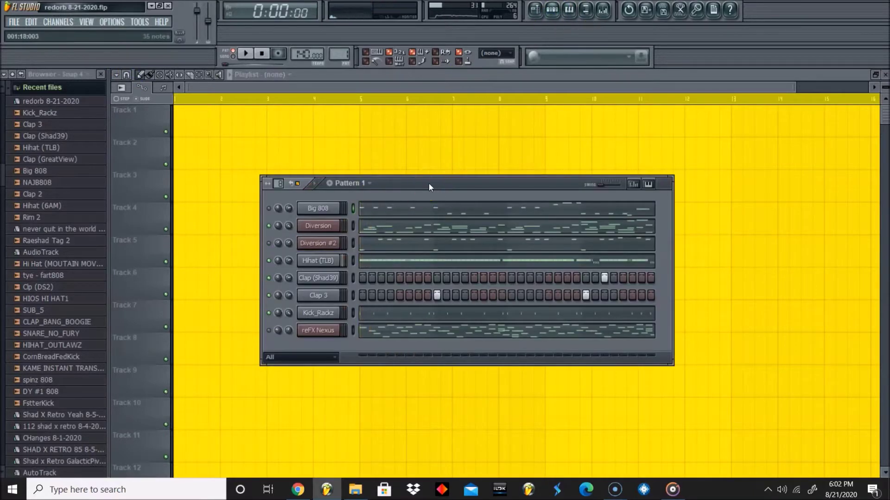
key("F6")
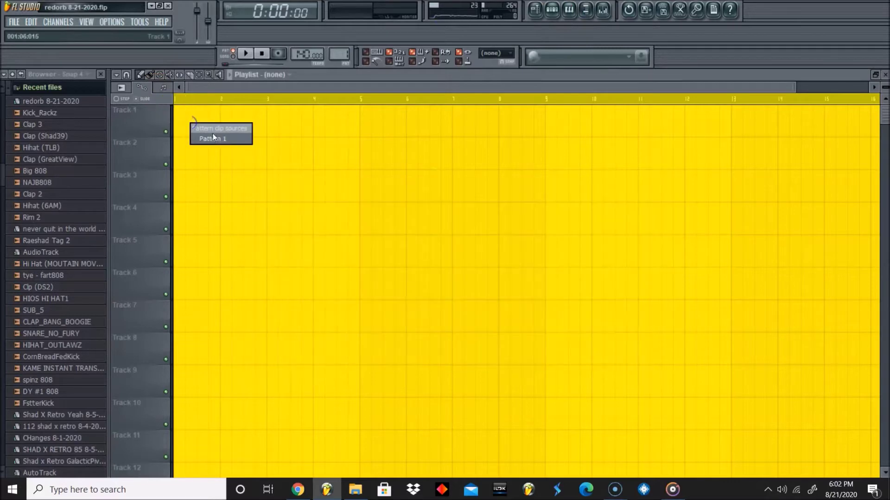
left_click(234, 121)
left_click_drag(234, 121, 172, 123)
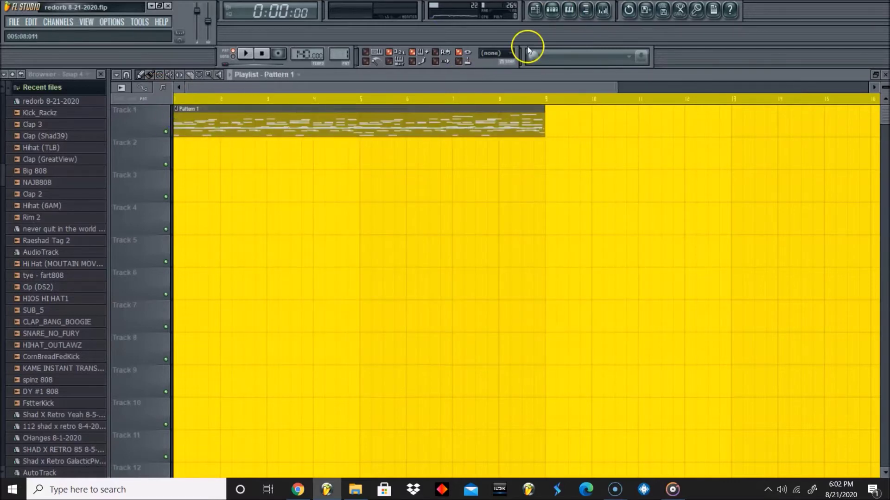
Reopen the Channel Rack and solo the Big 808 channel
left_click(551, 10)
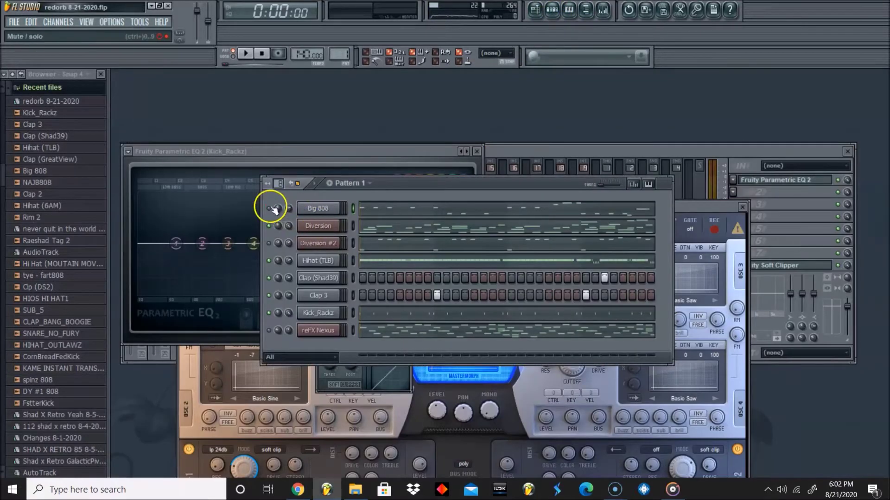
right_click(269, 208)
left_click(286, 218)
right_click(267, 209)
left_click(274, 218)
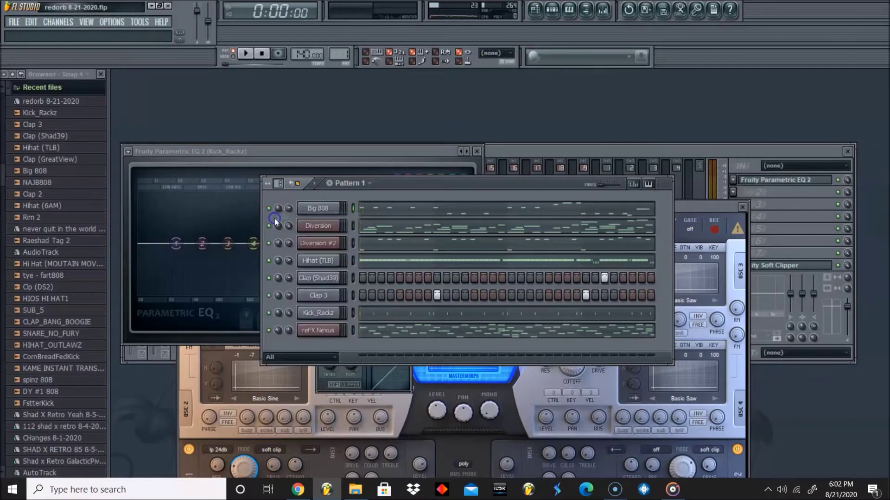
key("space")
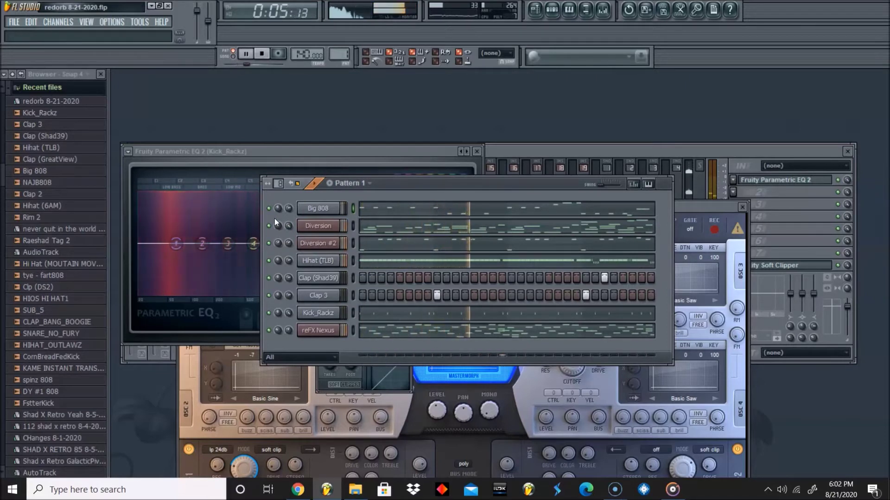
key("space")
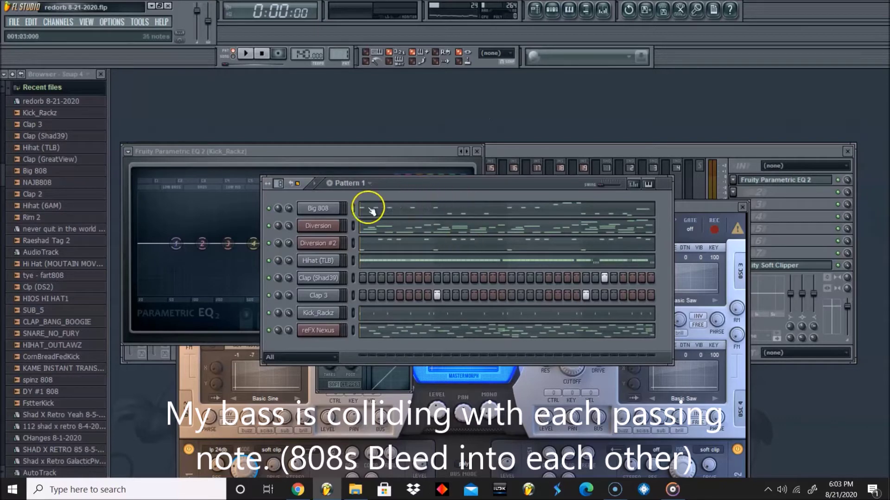
left_click(337, 208)
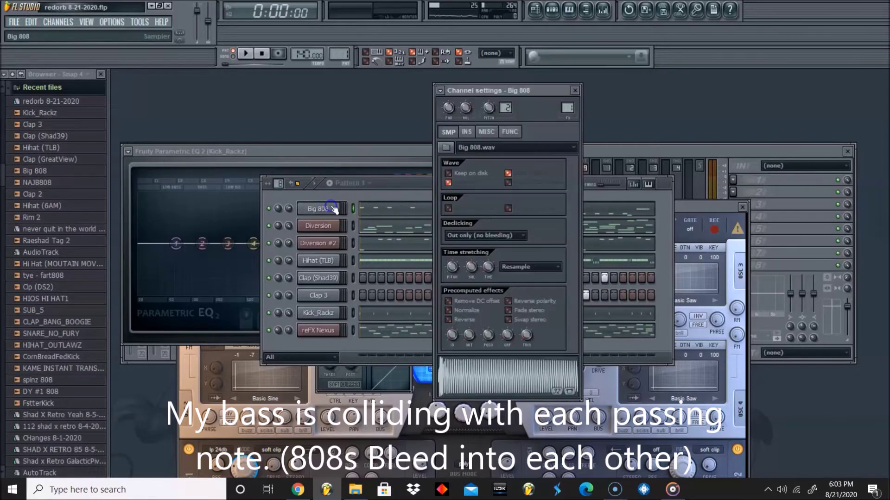
Switch Big 808's channel settings to the MISC page and preview a D5 note
left_click(487, 131)
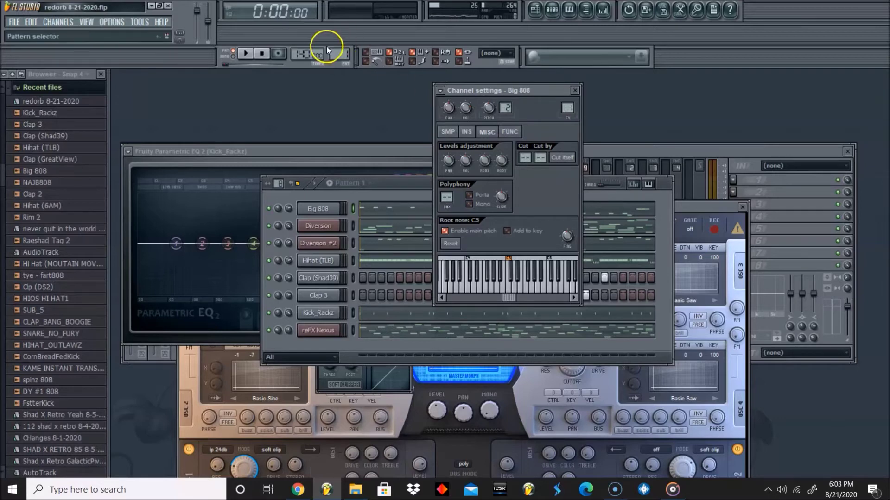
left_click(366, 59)
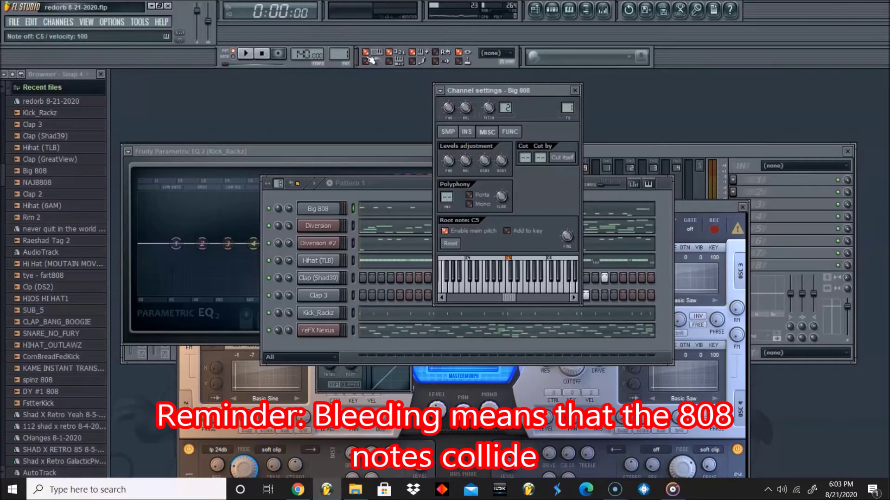
key("x")
With the mixer at Insert 1 in front, replay 808 notes to hear the bleed, then return to Misc settings
left_click(709, 178)
key("x")
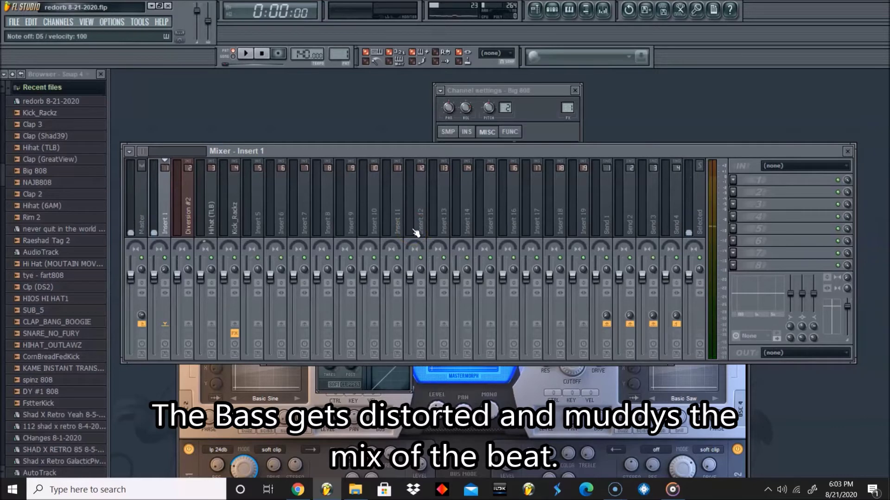
key("x")
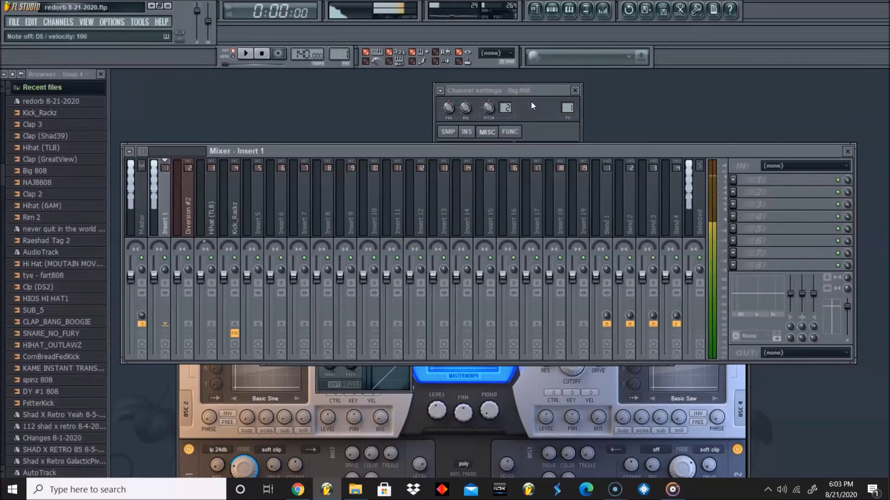
left_click(526, 91)
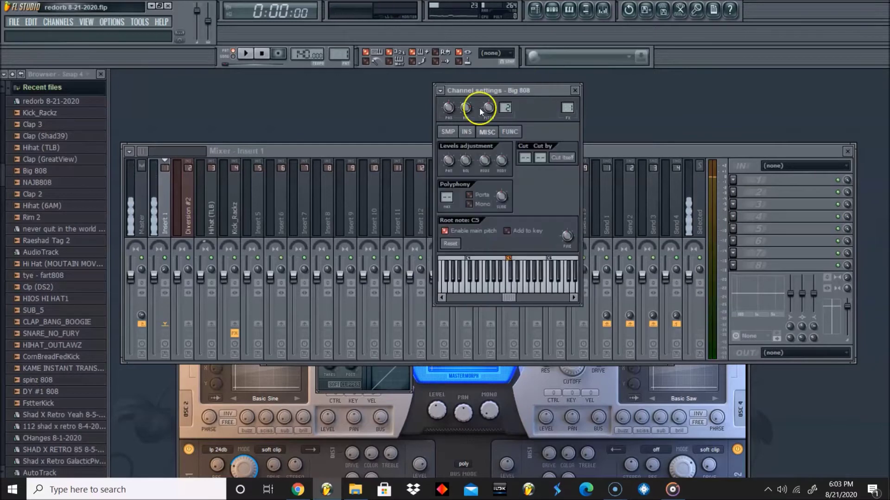
Return to the Playlist, reopen the Channel Rack and open Big 808's channel settings
left_click(448, 132)
left_click(536, 9)
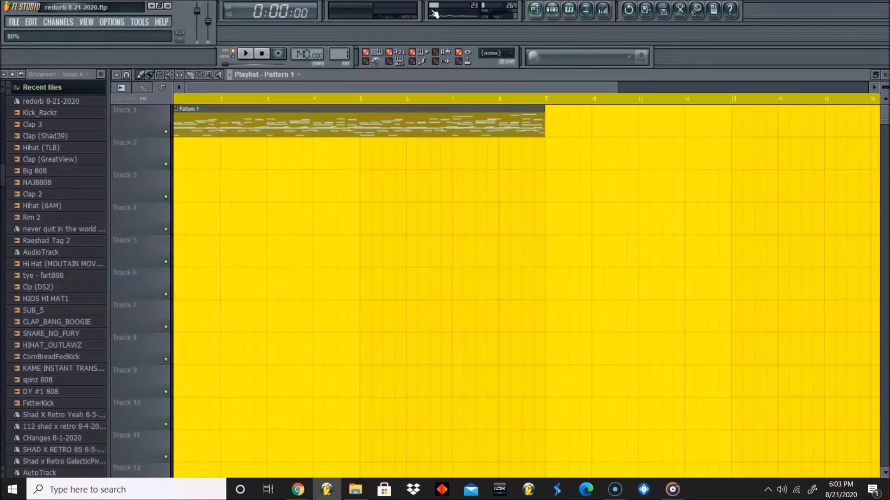
key("F6")
left_click(330, 210)
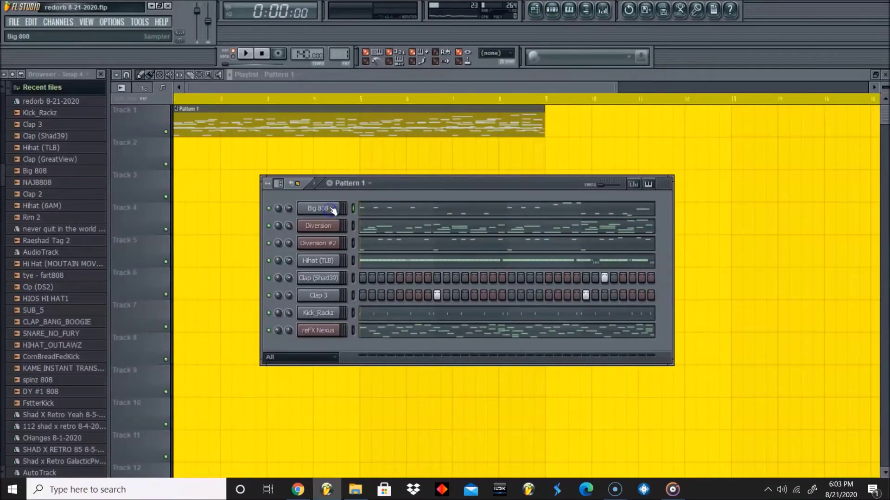
left_click(330, 210)
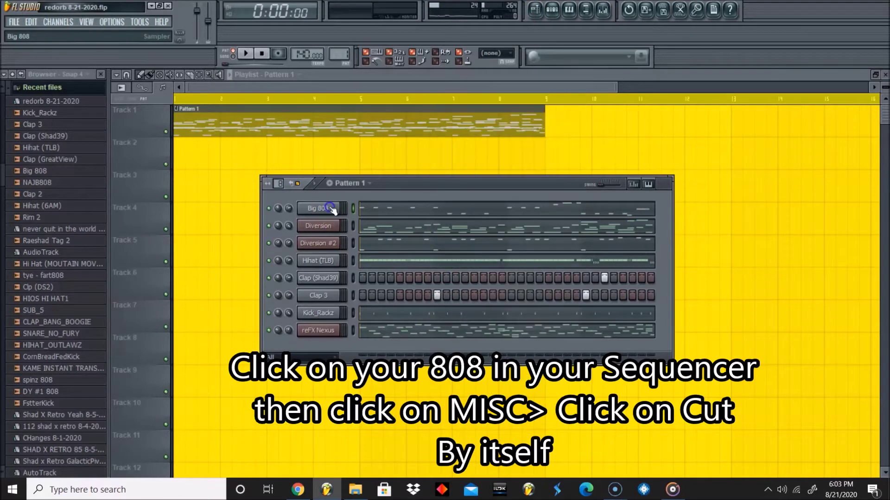
left_click(330, 210)
left_click(440, 155)
On the MISC page, turn on Cut itself and Mono polyphony for Big 808
left_click(486, 133)
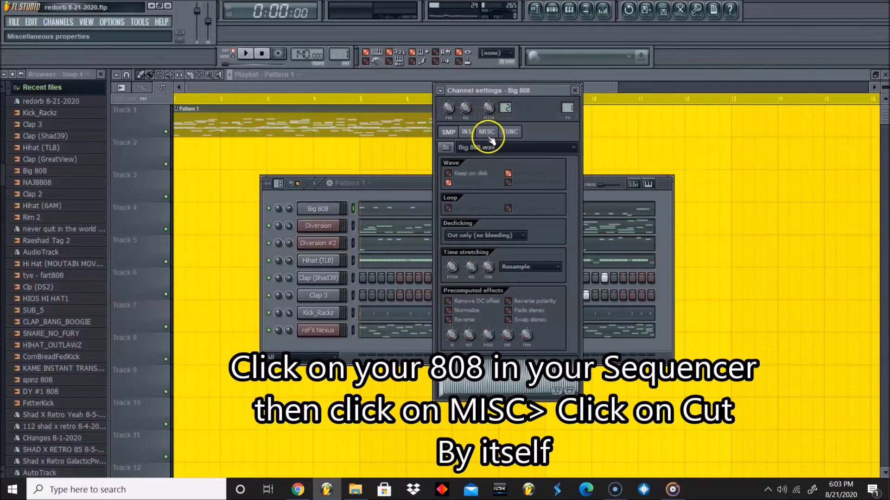
left_click(562, 157)
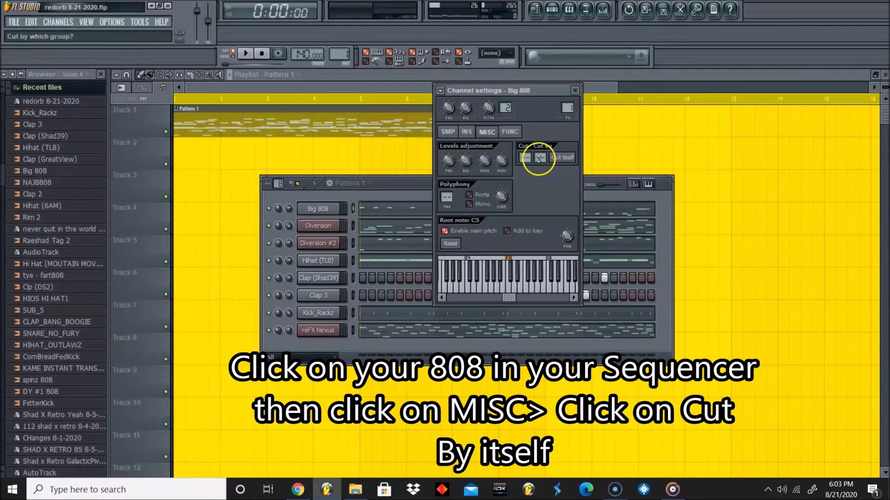
left_click(561, 158)
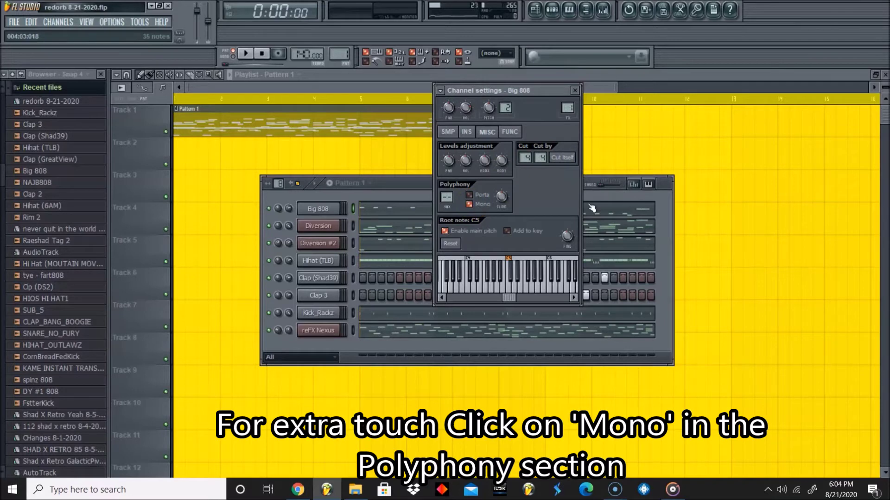
left_click(487, 186)
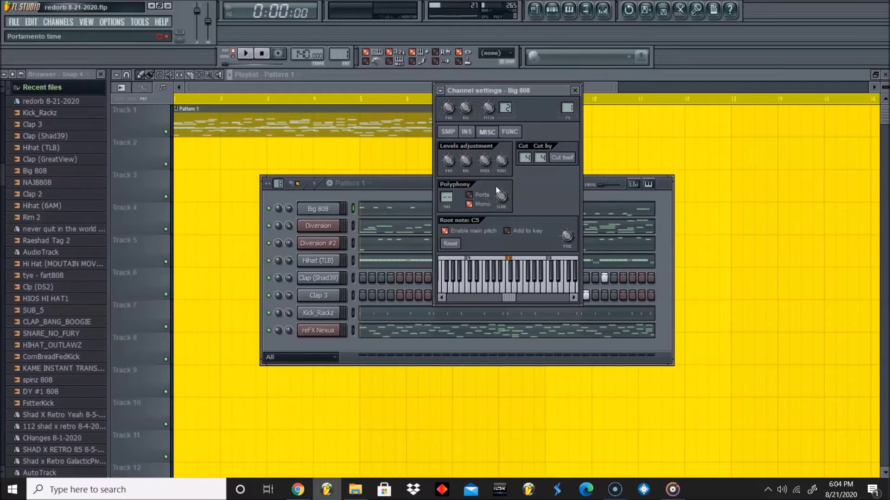
key("space")
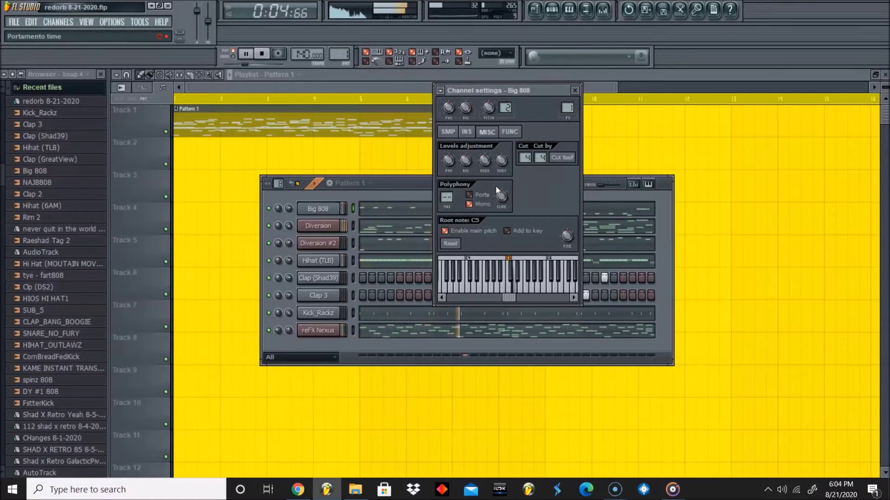
key("space")
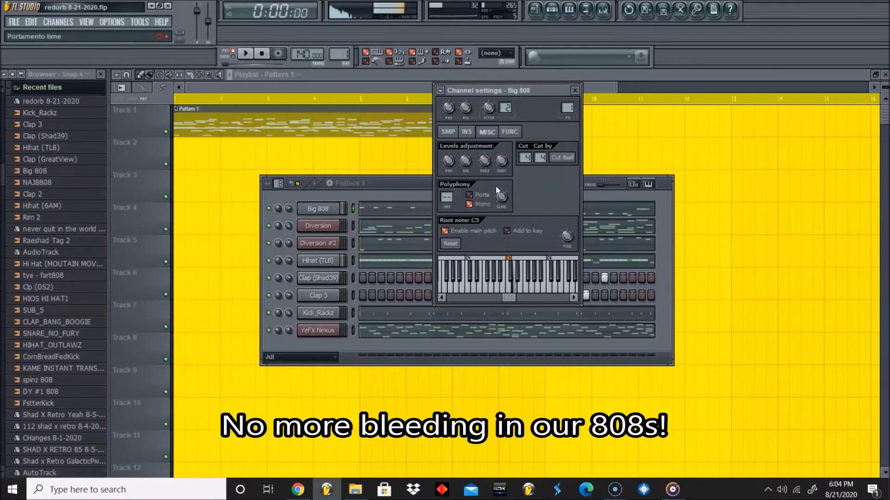
Untick Mono and reset Big 808's Cut and Cut by groups to none
left_click(476, 202)
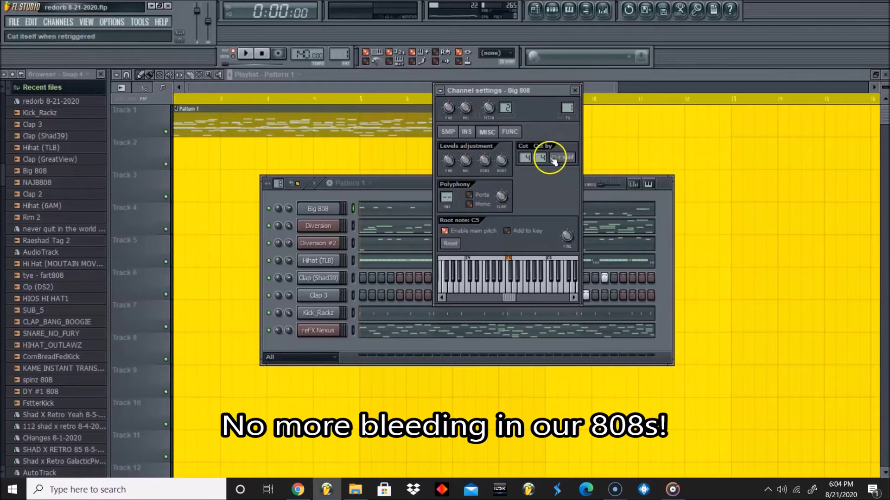
left_click_drag(540, 158, 540, 195)
left_click(525, 157)
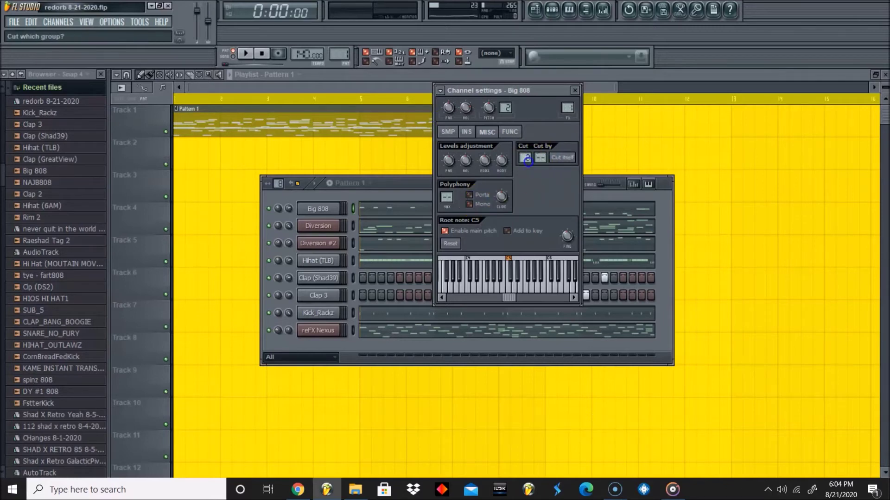
left_click(527, 157)
Play and stop Pattern 1 to hear the 808 without cut settings
key("space")
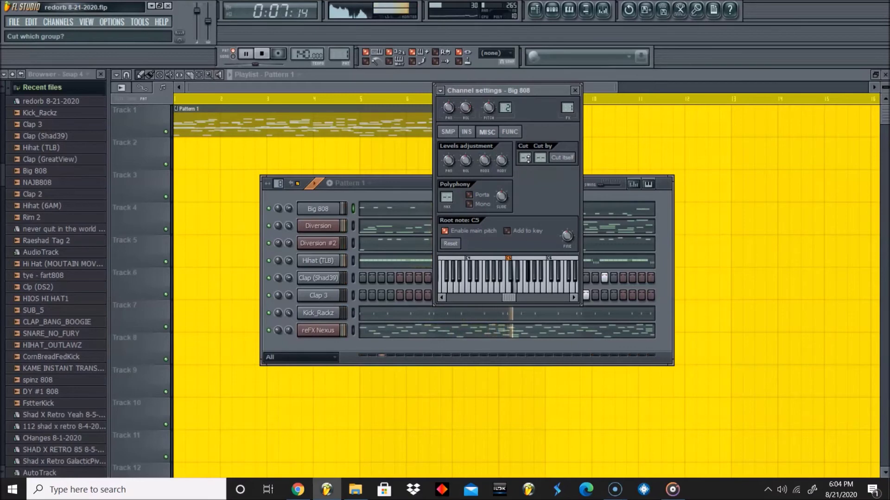
key("space")
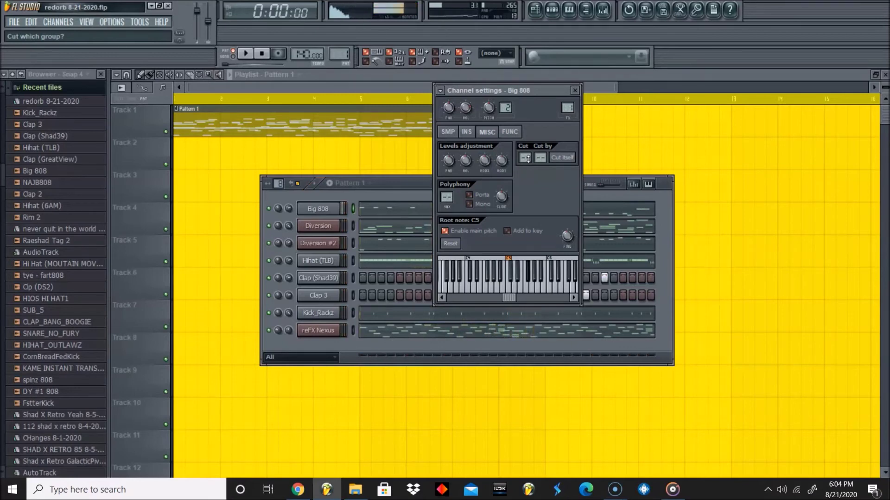
mouse_move(540, 158)
left_mouse_down()
mouse_move(547, 160)
mouse_move(536, 147)
left_mouse_up()
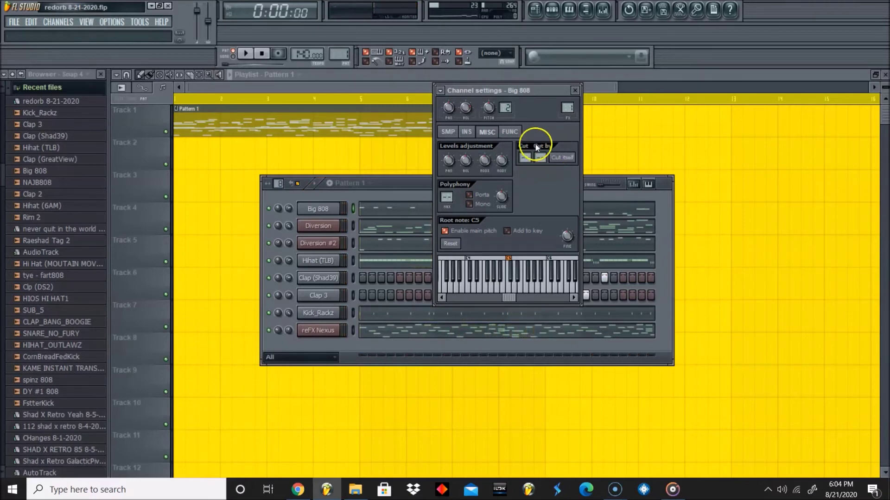
Turn Cut itself and Mono back on, then move the Channel settings window to the right
left_click(553, 159)
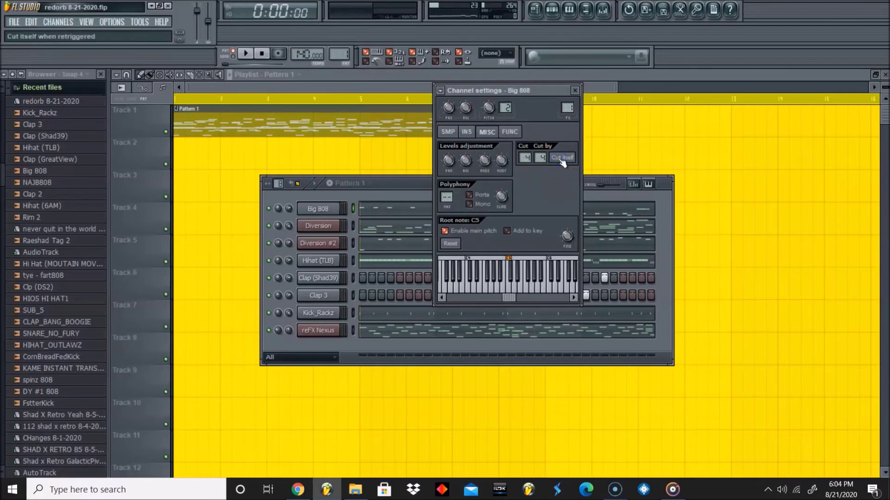
left_click(469, 204)
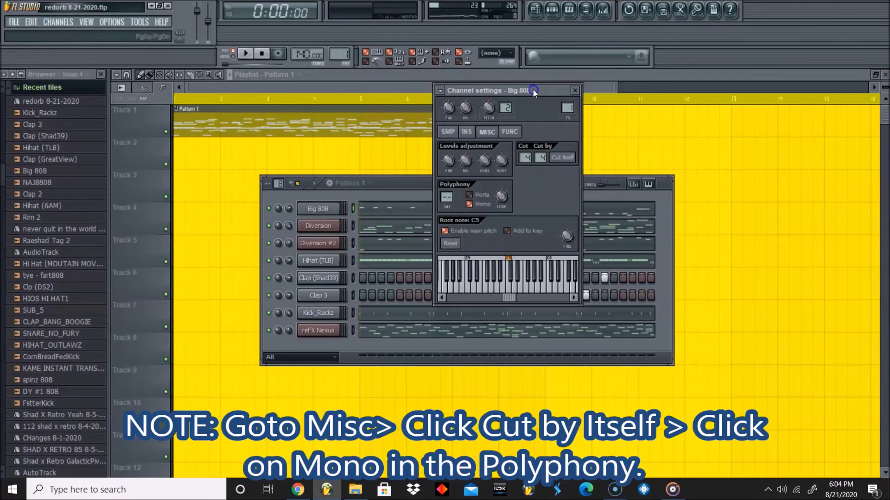
left_click_drag(534, 91, 761, 119)
Play and stop Pattern 1, then preview single 808 notes such as G5 and E5
key("space")
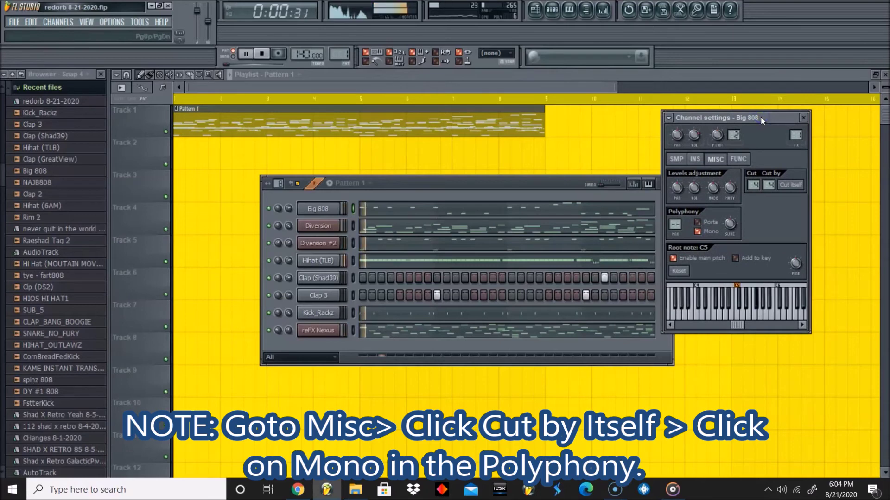
key("space")
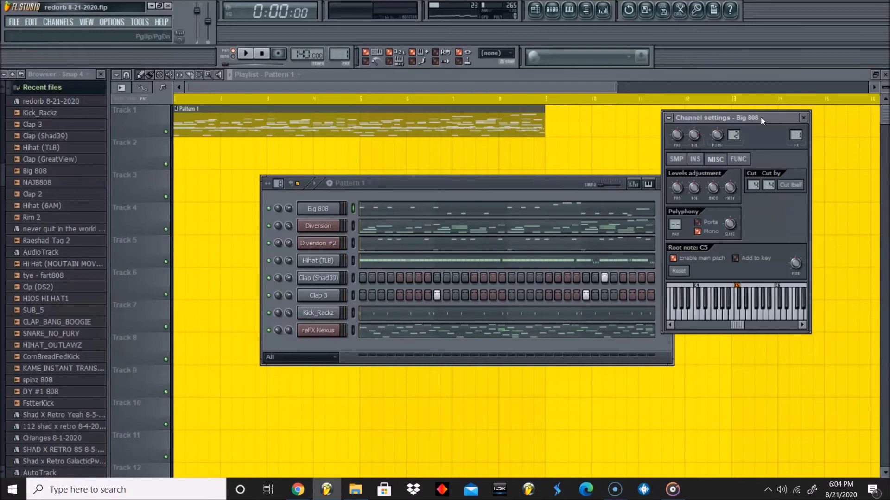
key("x")
key("c")
key("b")
key("x")
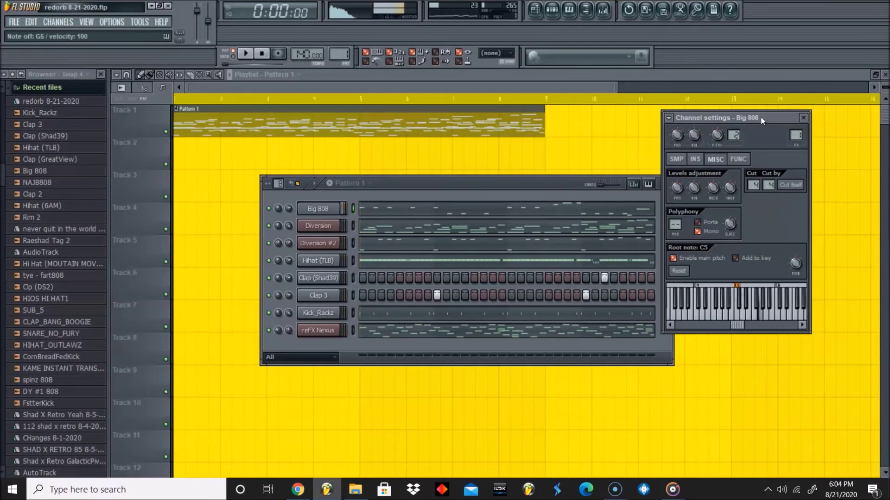
key("c")
key("z")
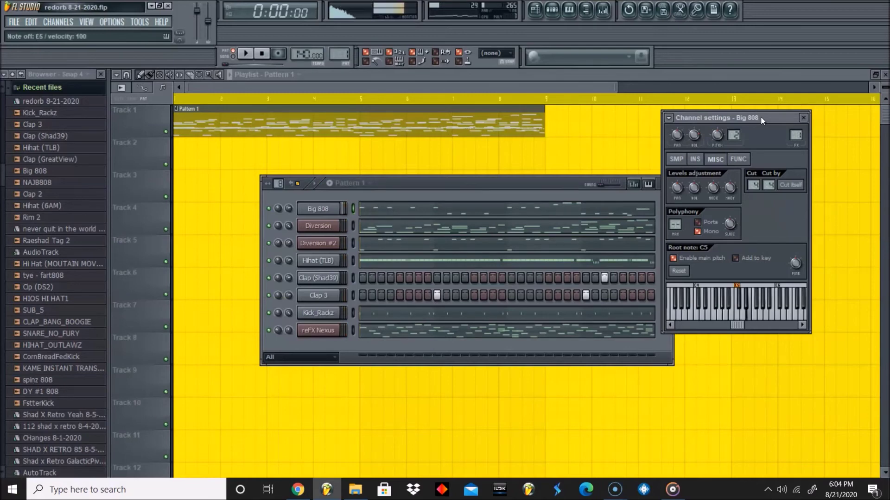